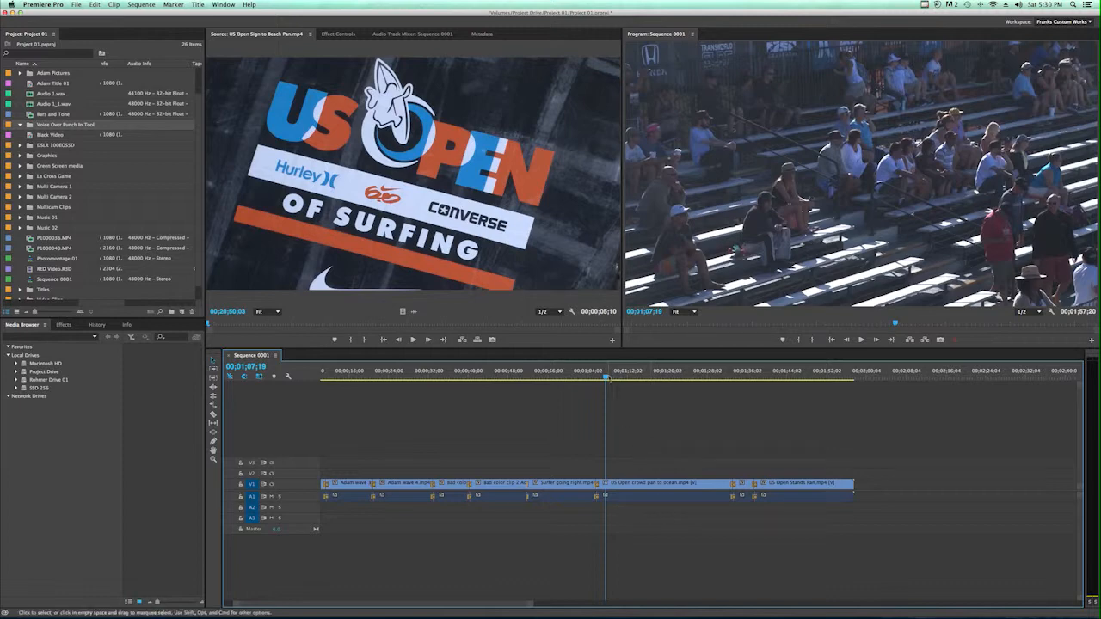
Mark In at about 00;01;08 and Out at 00;01;28;27 over the crowd-pan-to-ocean clip
key("space")
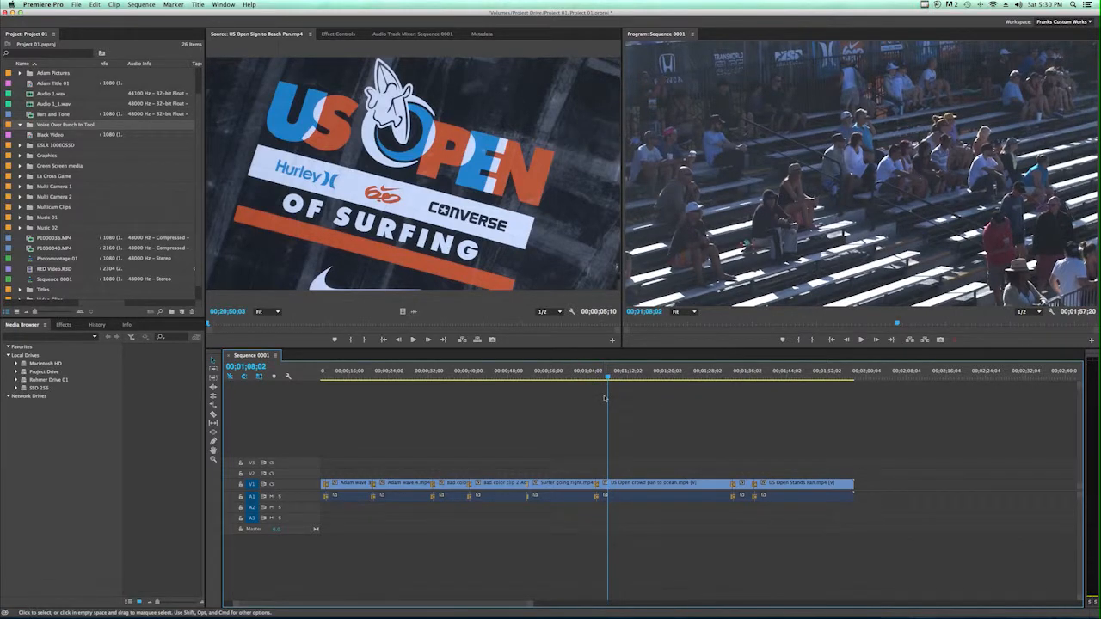
key("i")
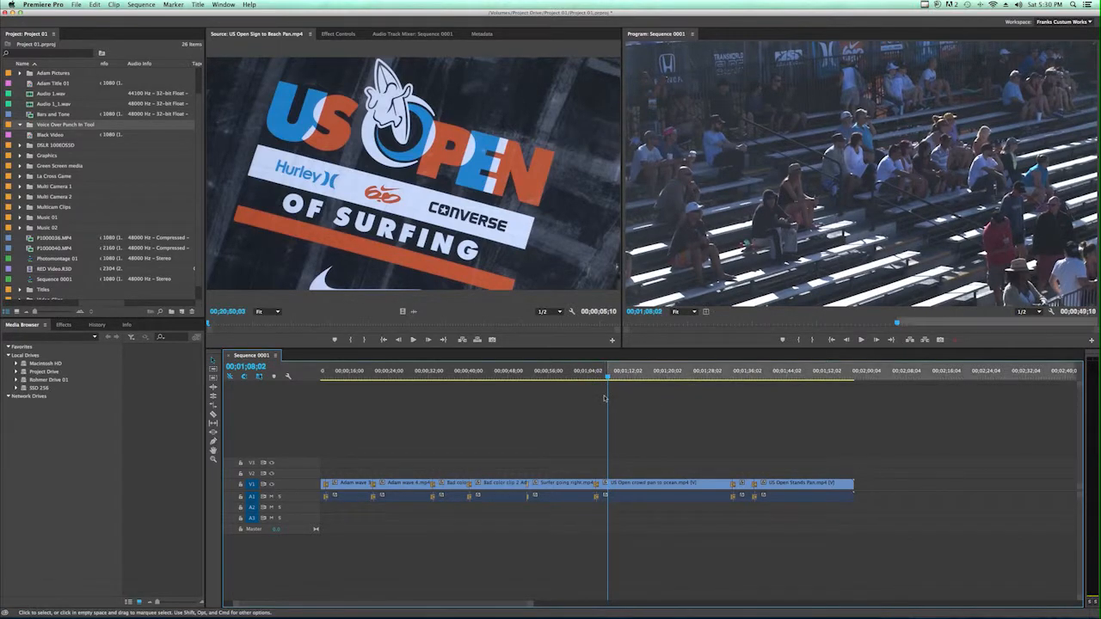
left_click(699, 376)
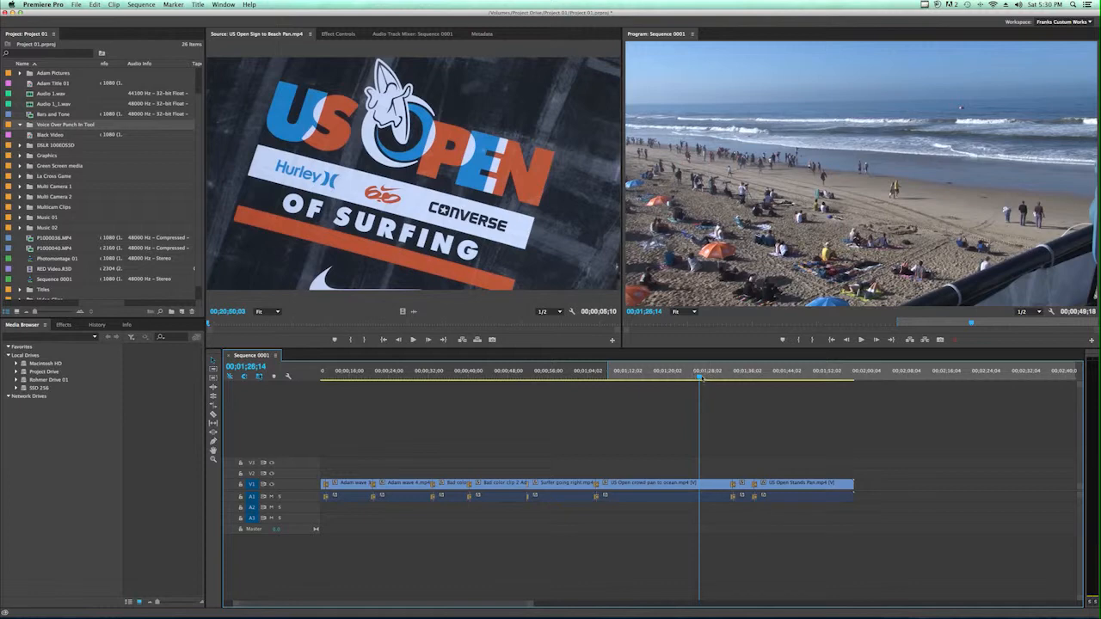
left_click(702, 377)
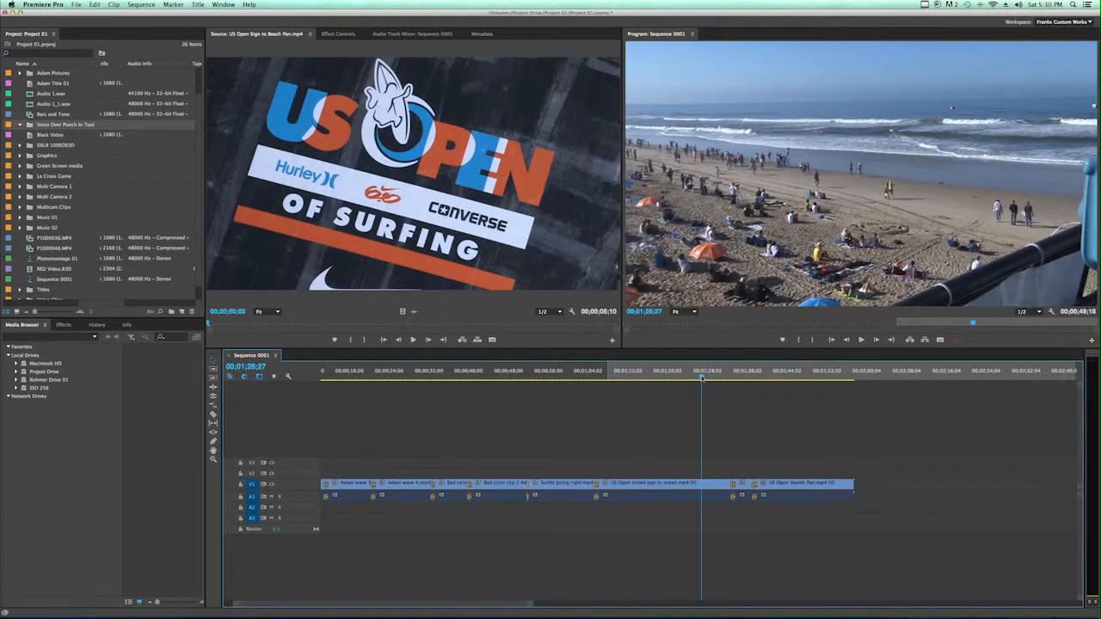
key("o")
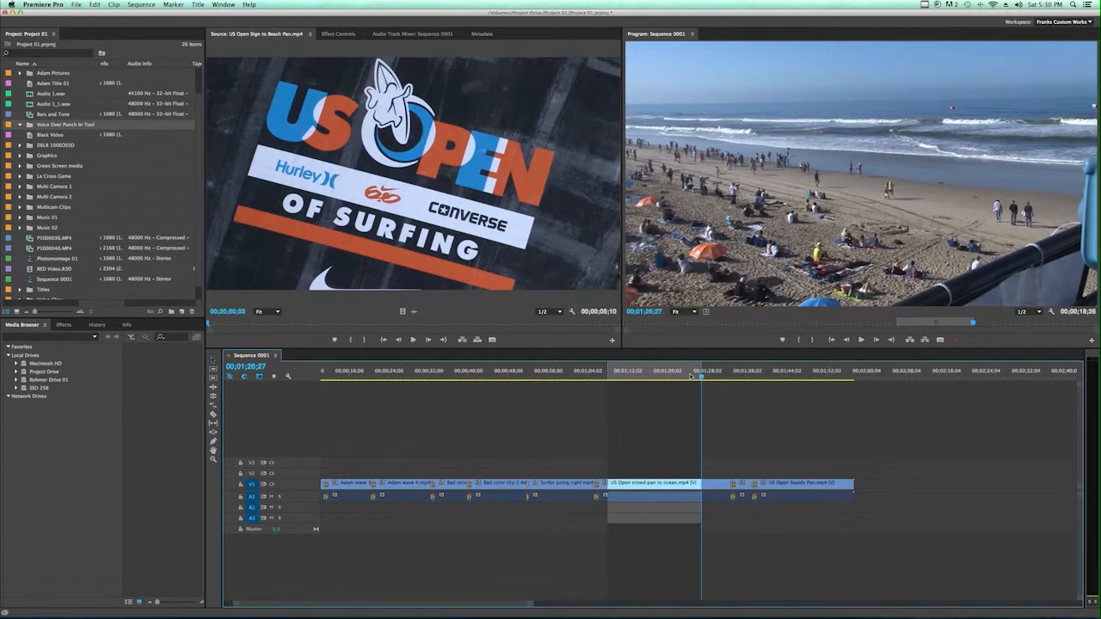
left_click(613, 376)
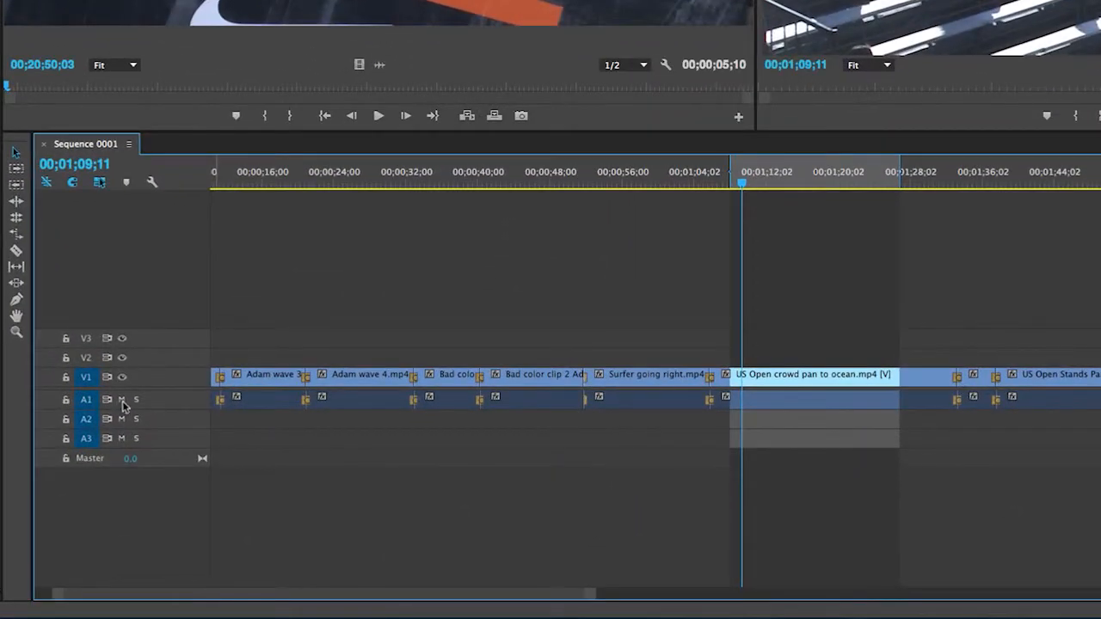
Mute the Audio 1 track and bring up the Timeline Display Settings menu
left_click(265, 491)
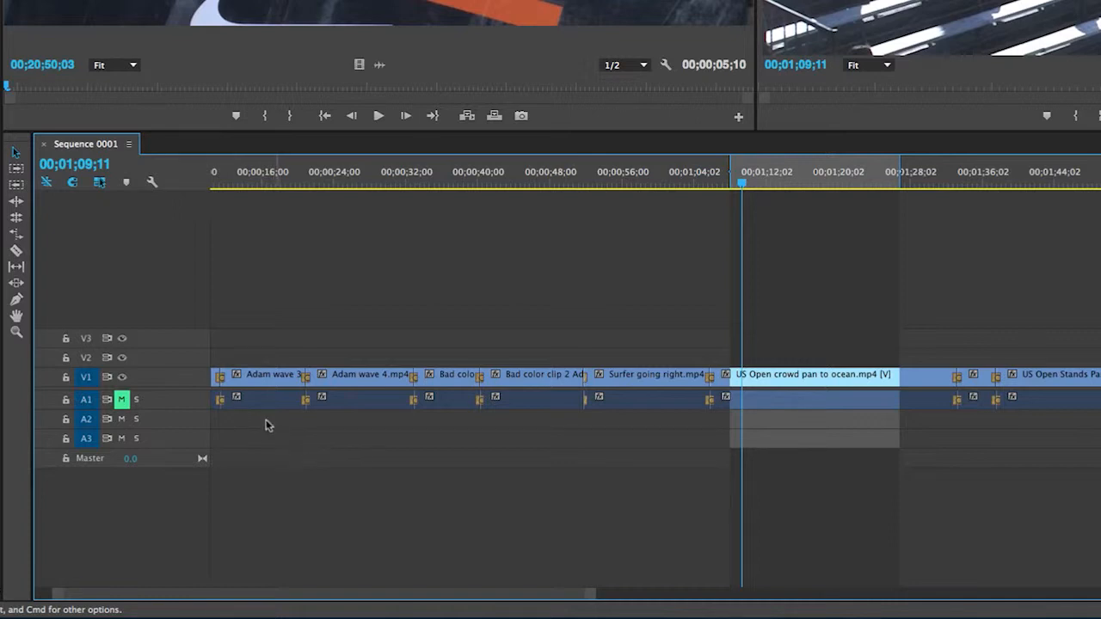
left_click(152, 183)
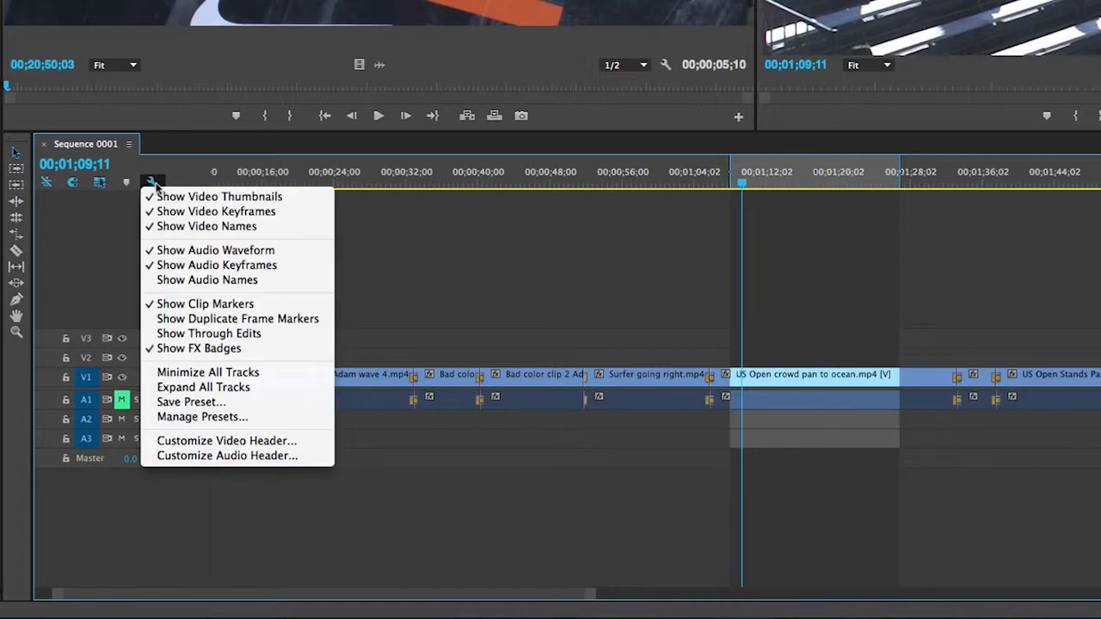
Choose Expand All Tracks so clips show thumbnails and audio waveforms
left_click(249, 392)
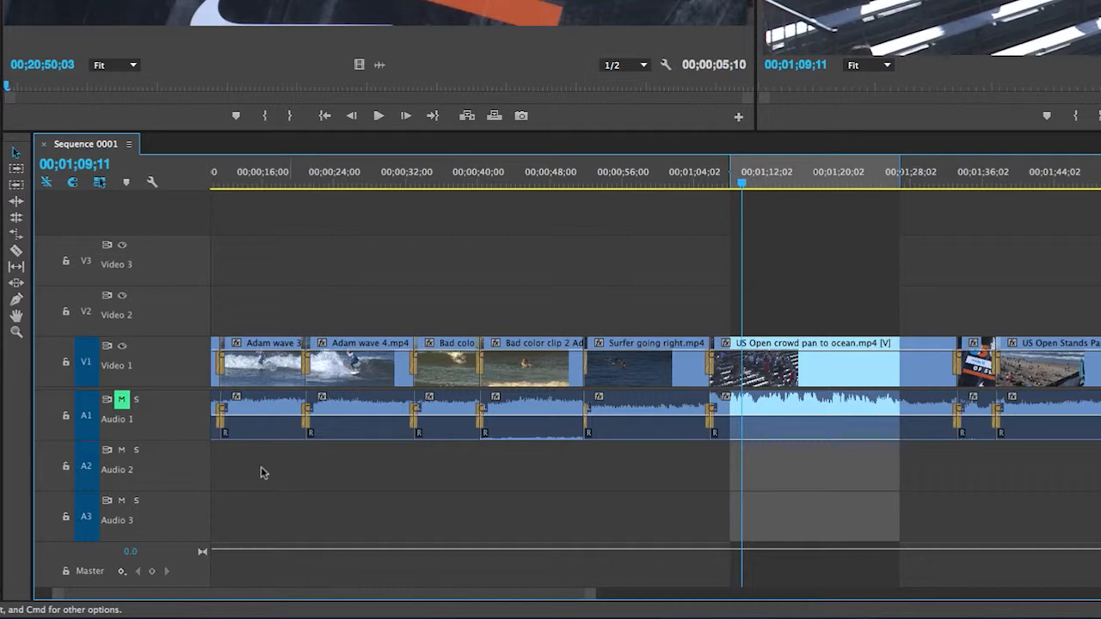
Add the Voice-over Record mic button to the audio track headers through the Button Editor
right_click(153, 462)
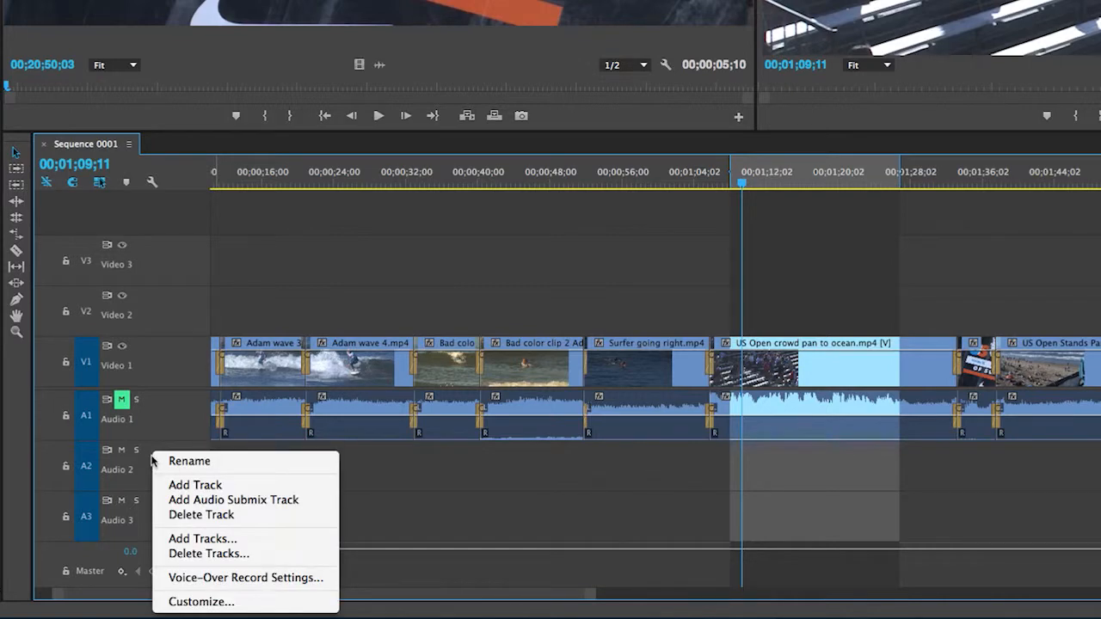
left_click(241, 605)
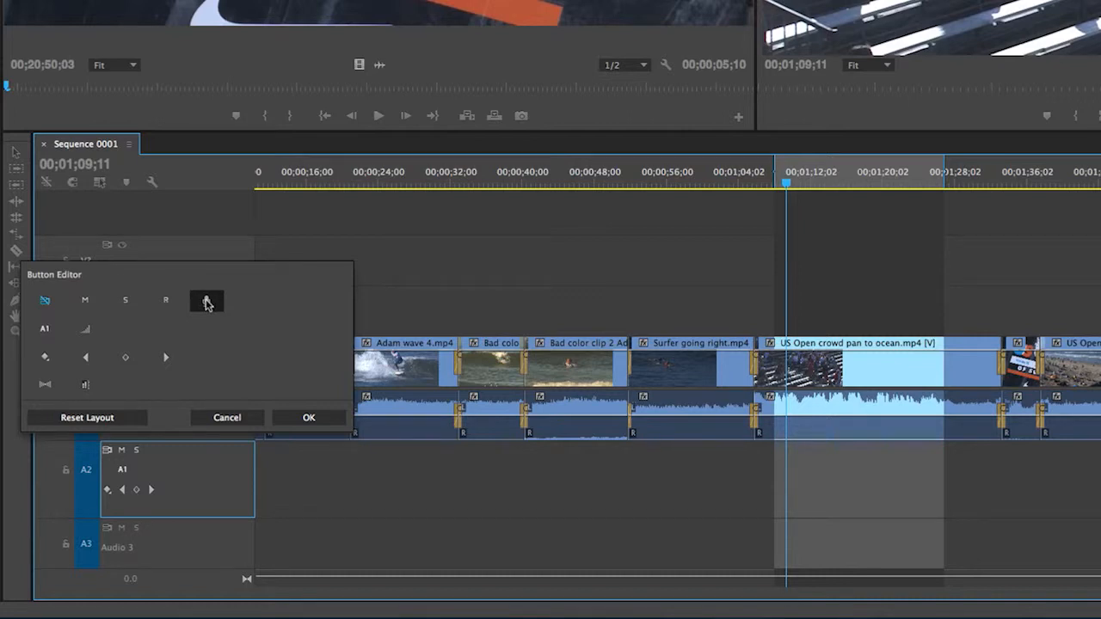
left_click_drag(206, 303, 152, 451)
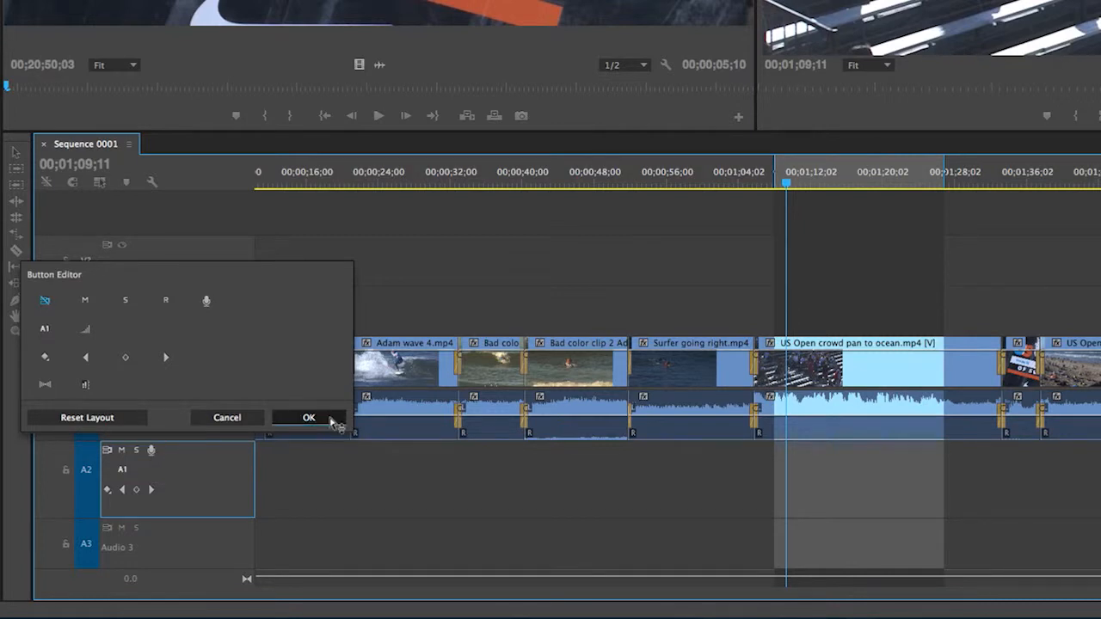
left_click(328, 421)
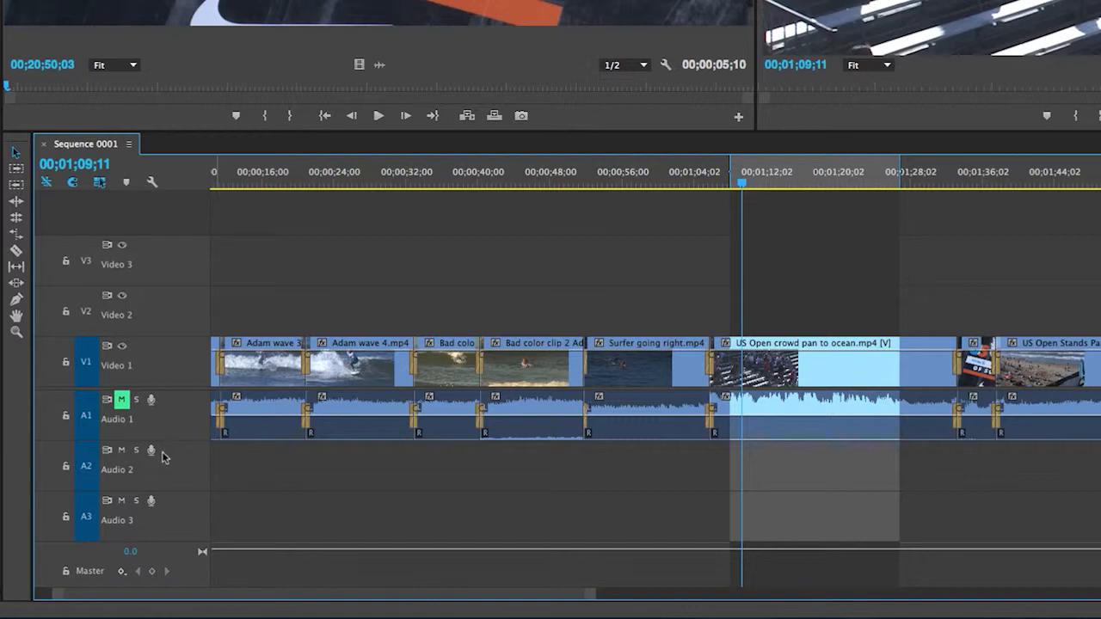
Set Audio 2's voice-over recording source to Yeti Stereo Microphone, then open the Premiere Pro menu
right_click(160, 458)
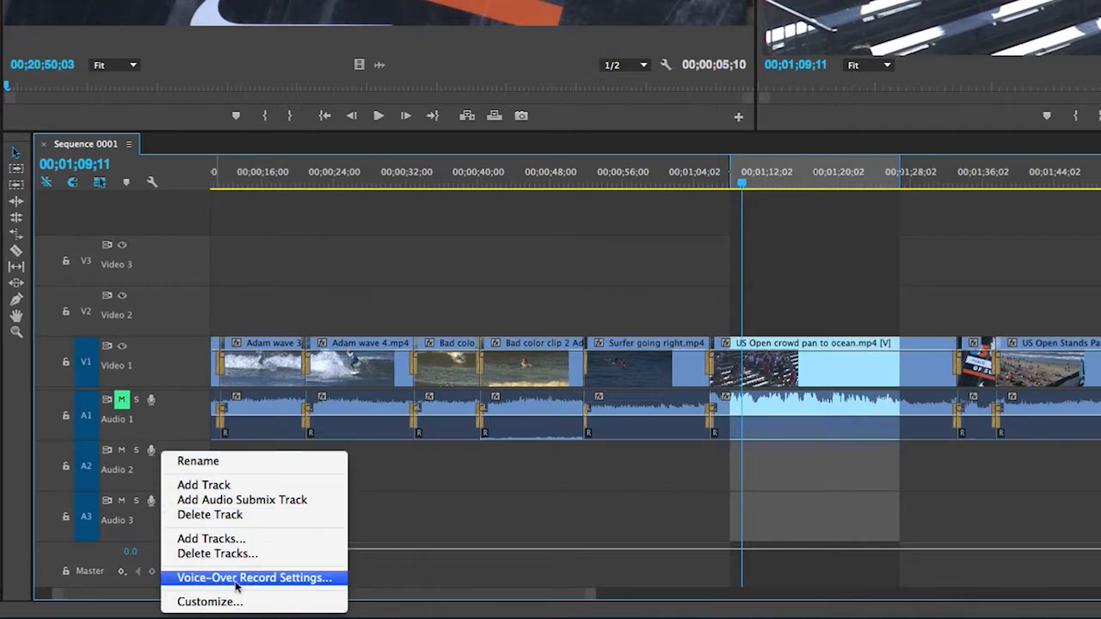
left_click(320, 579)
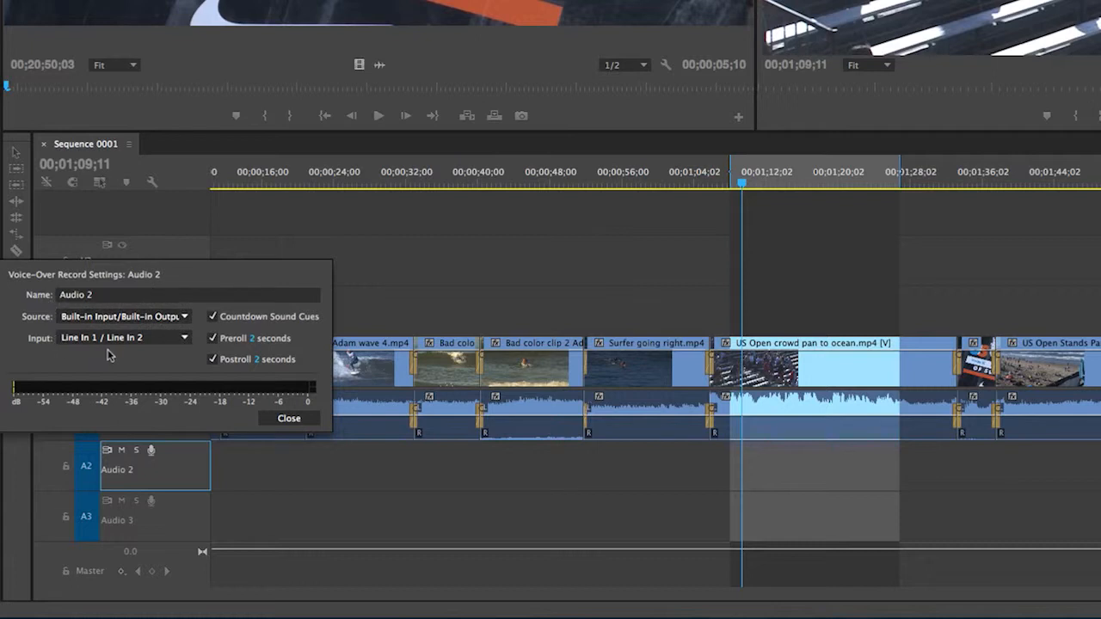
left_click(100, 296)
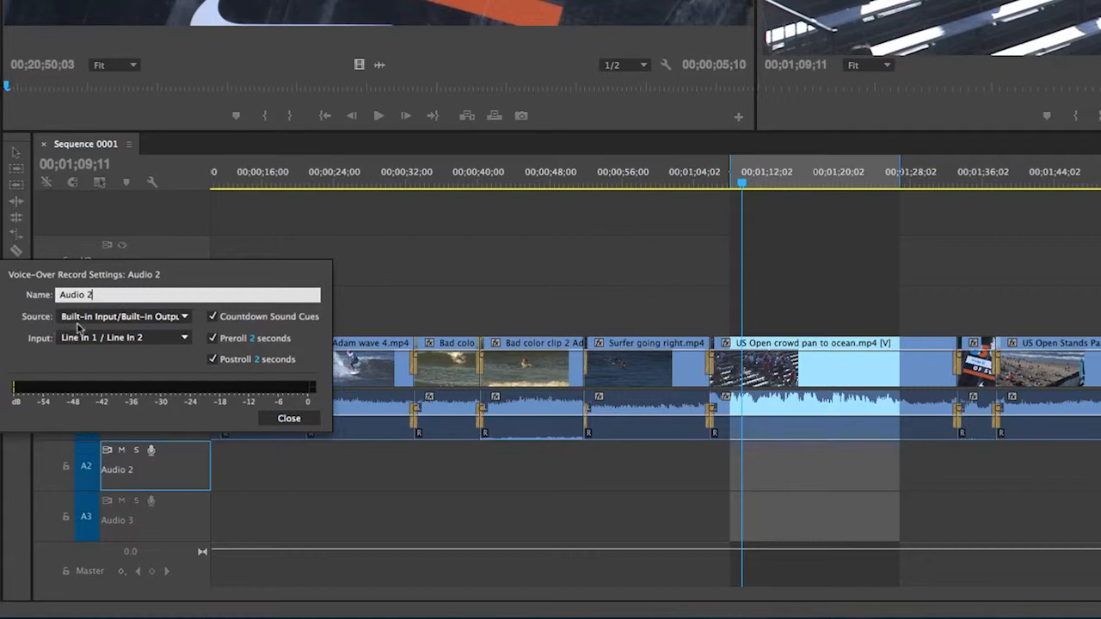
left_click(185, 318)
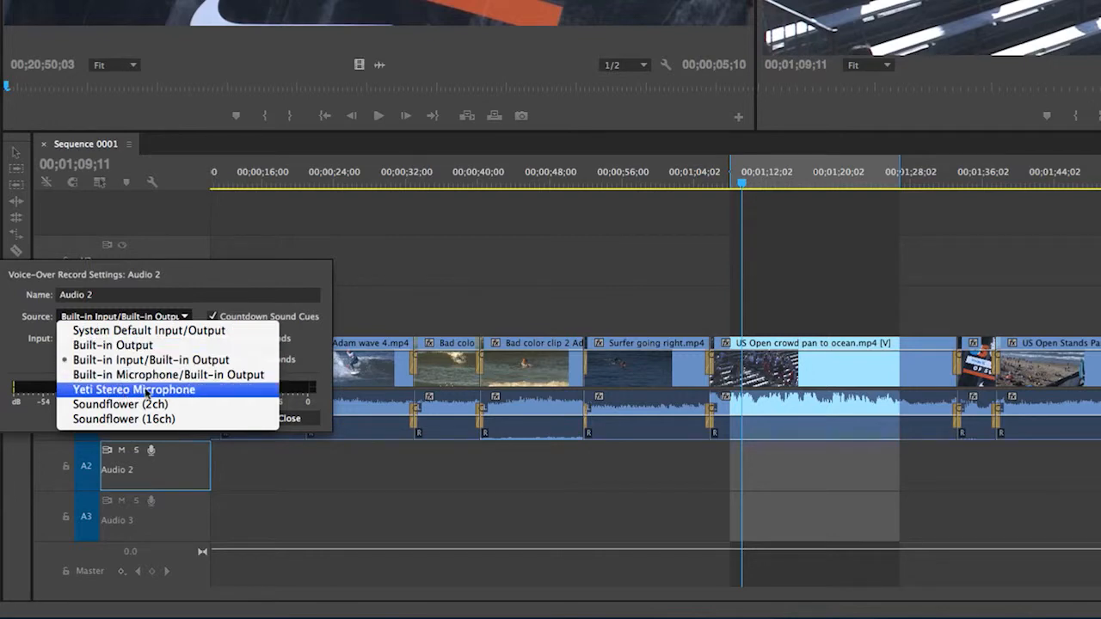
left_click(207, 391)
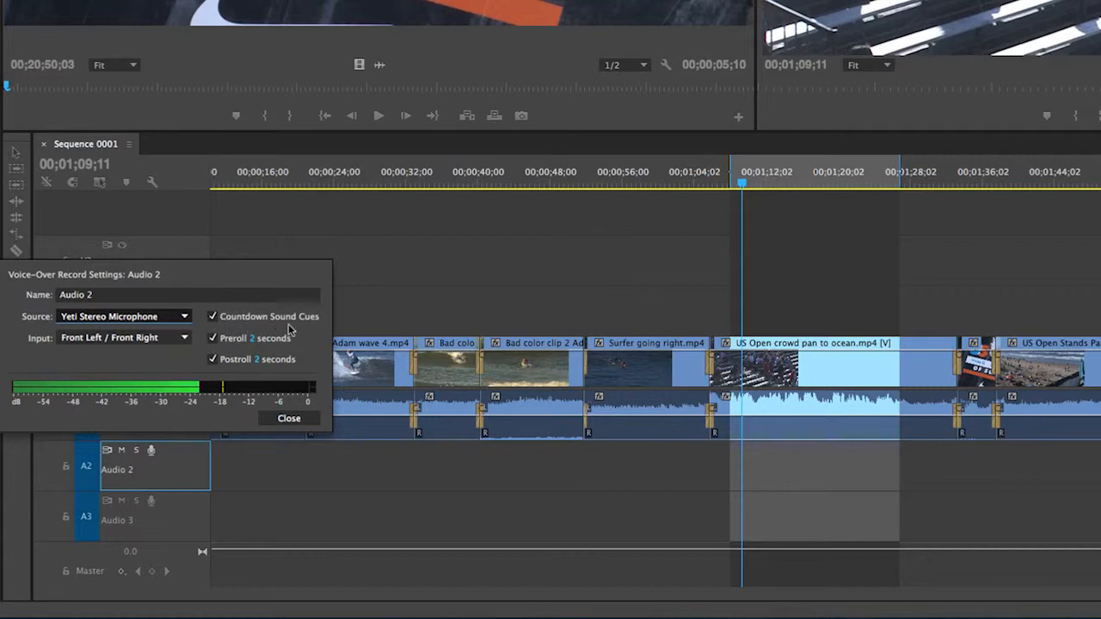
left_click(290, 418)
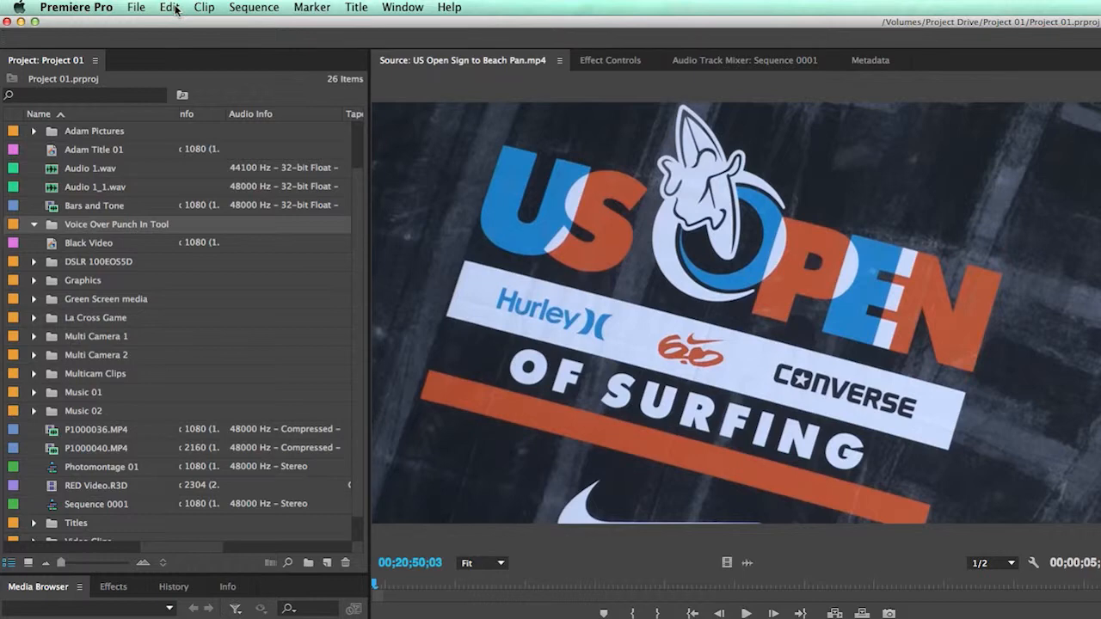
left_click(109, 9)
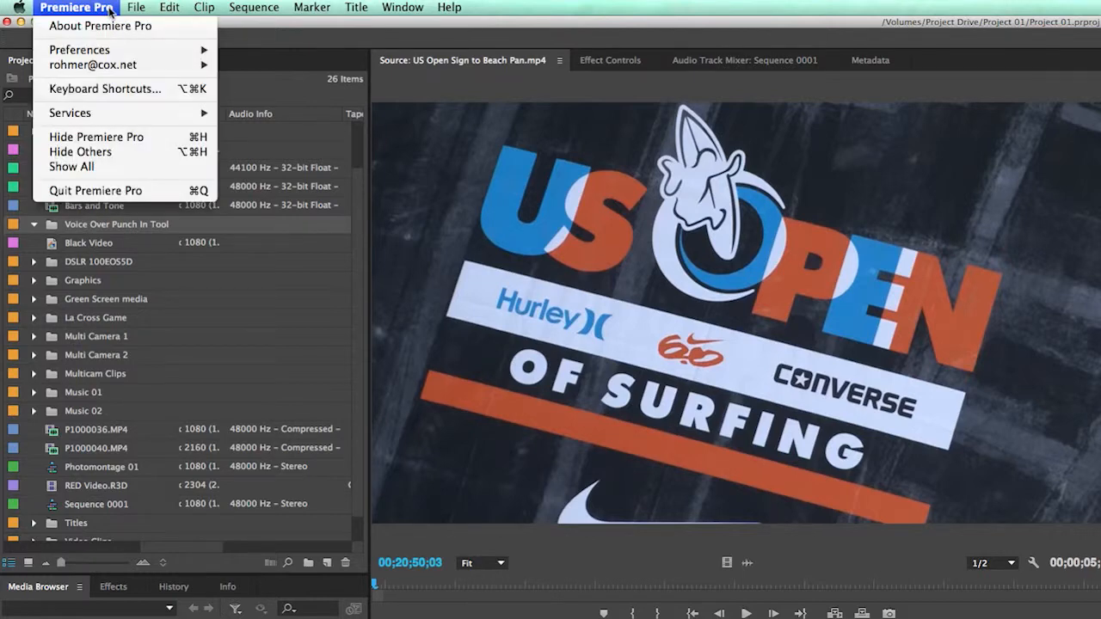
mouse_move(112, 51)
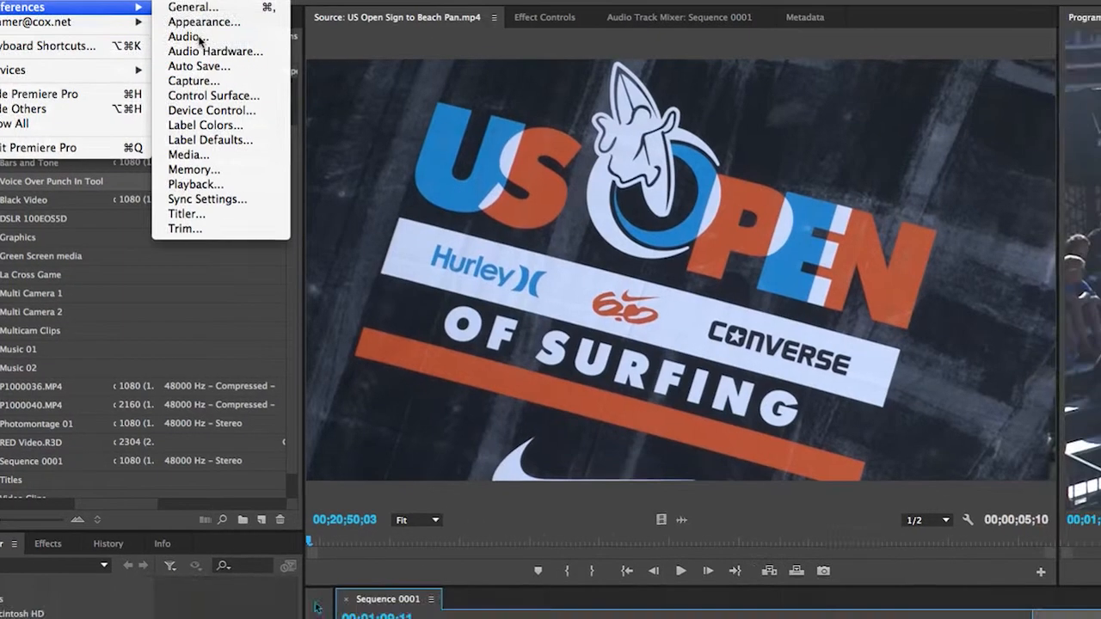
In Audio Hardware preferences, set Adobe Desktop Audio to Yeti Stereo Microphone and confirm
left_click(254, 79)
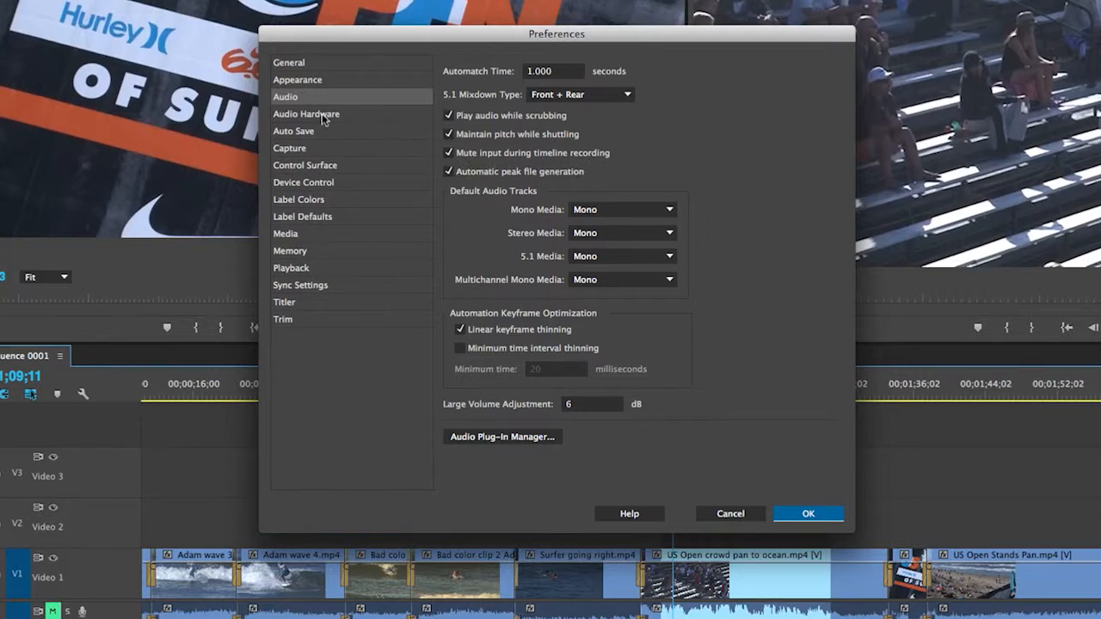
left_click(357, 120)
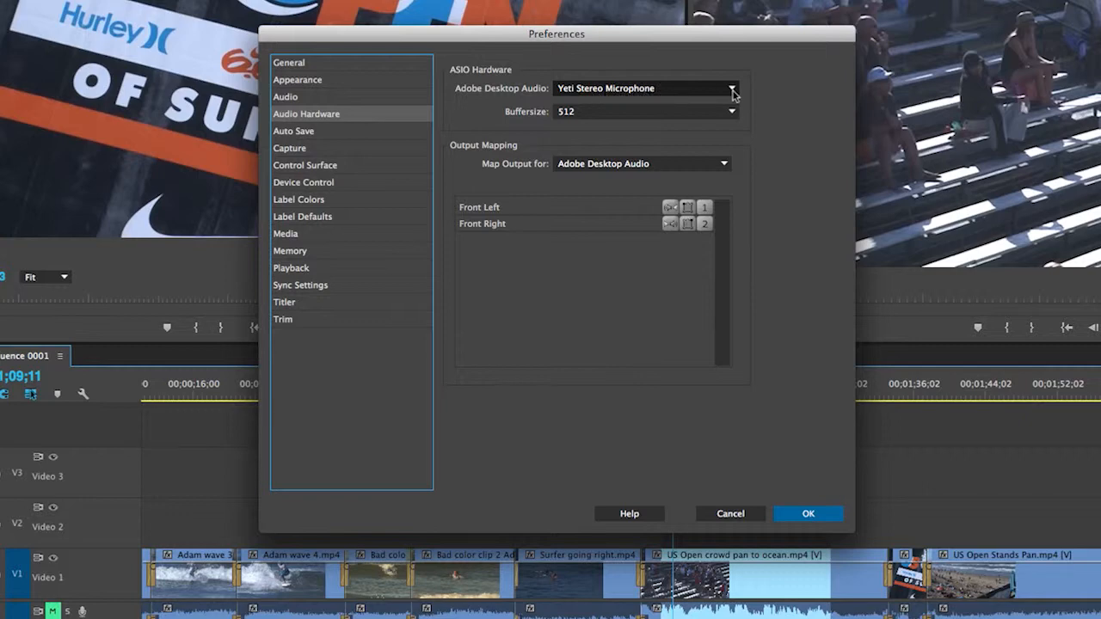
left_click(732, 88)
left_click(678, 161)
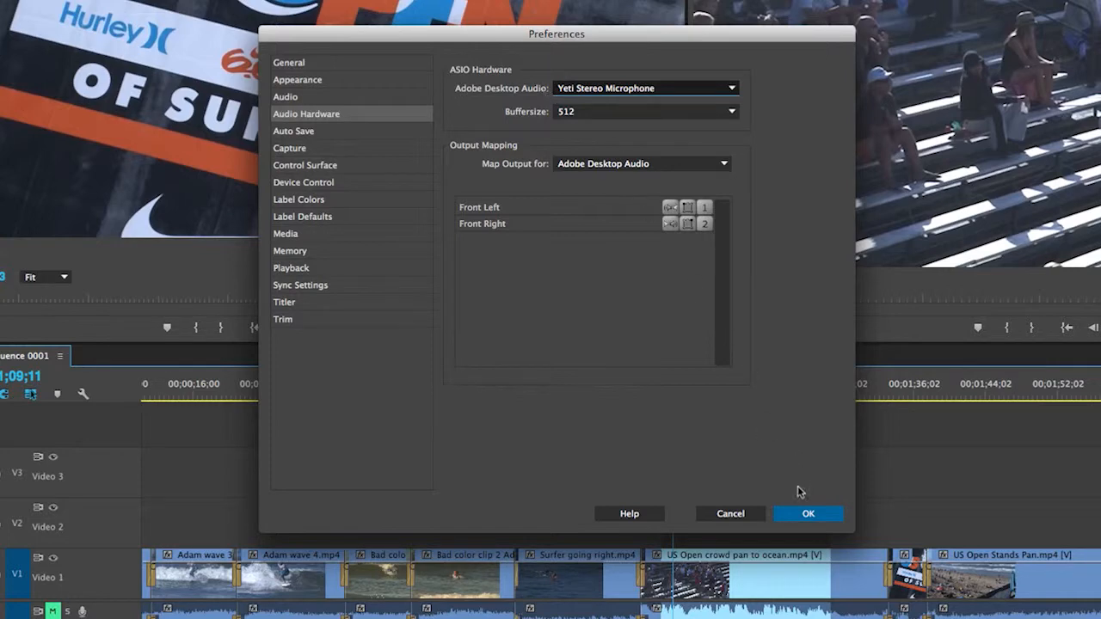
left_click(806, 515)
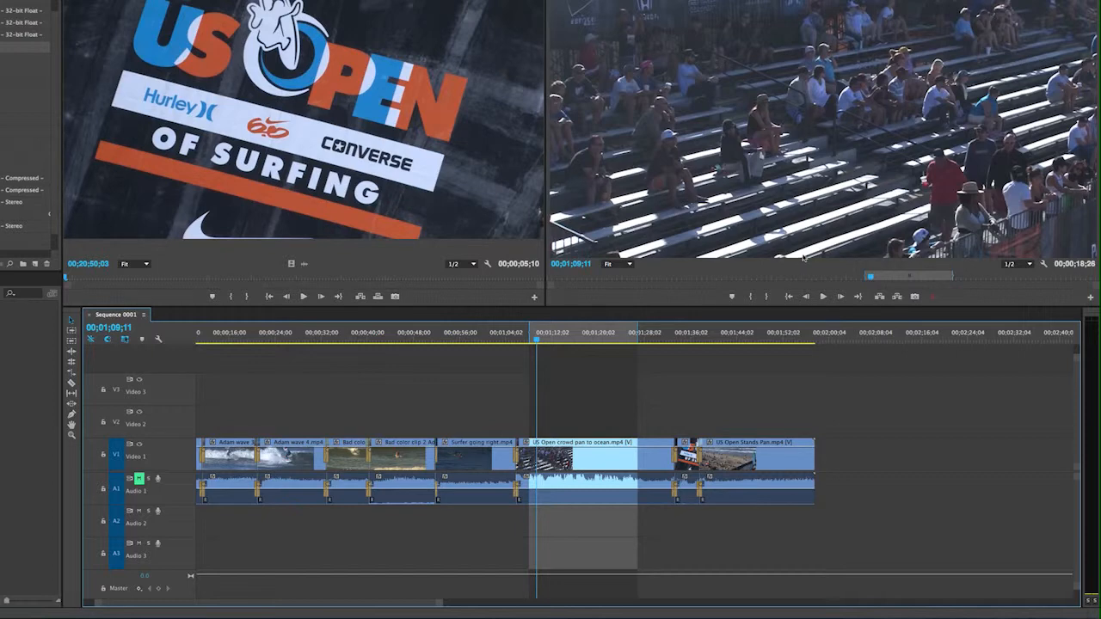
Start punch-in voice-over recording on Audio 2 with its mic button
left_click(157, 513)
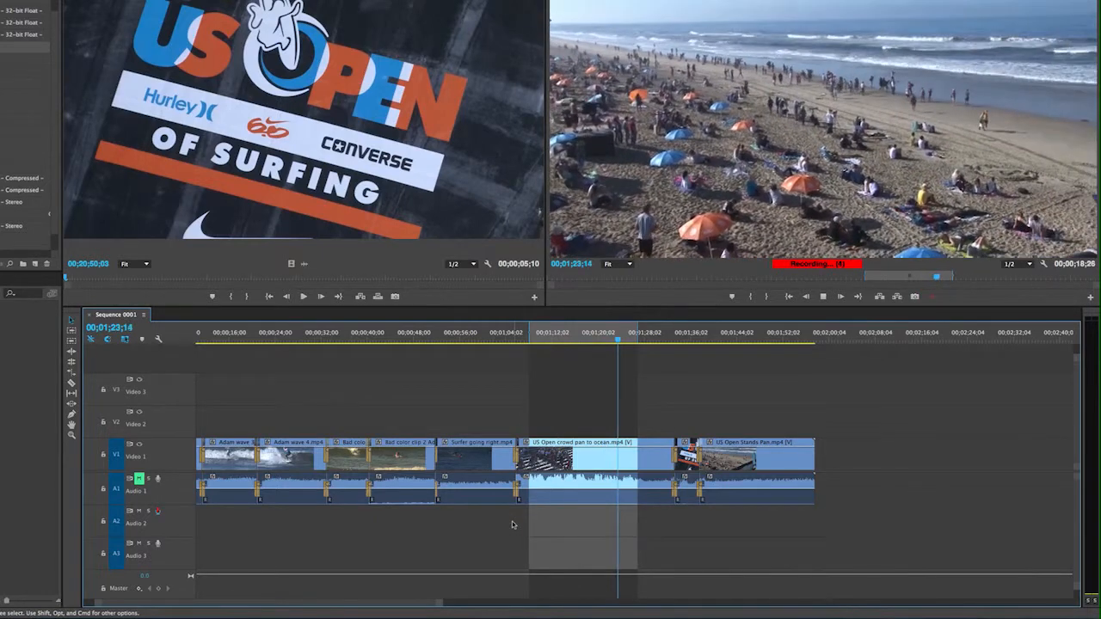
Stop the recording so the new voice-over clip lands on Audio 2
key("space")
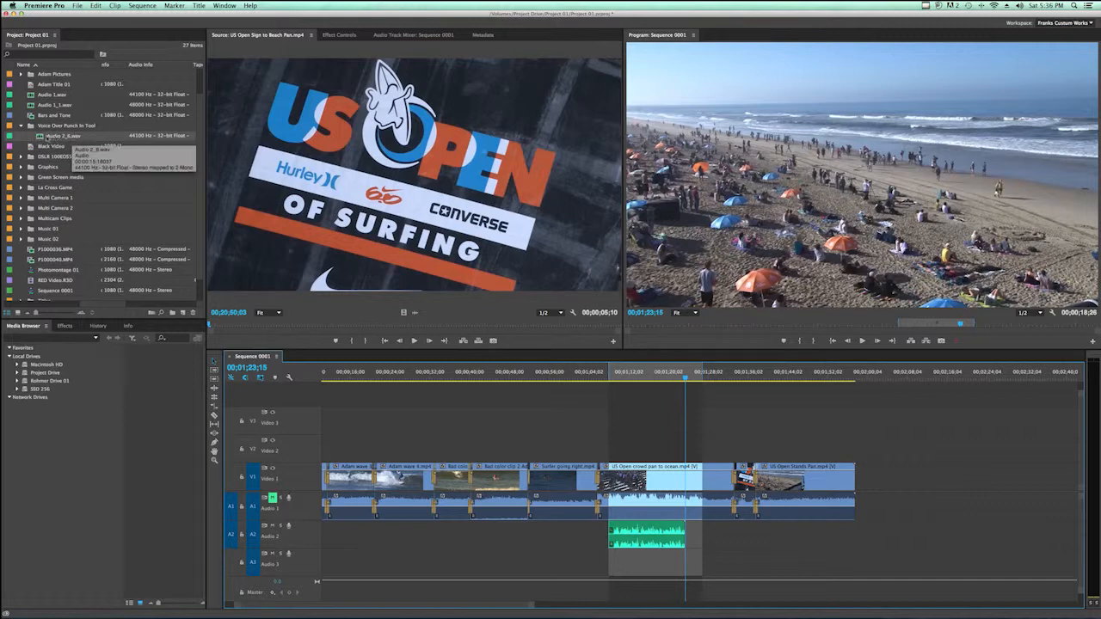
left_click(28, 127)
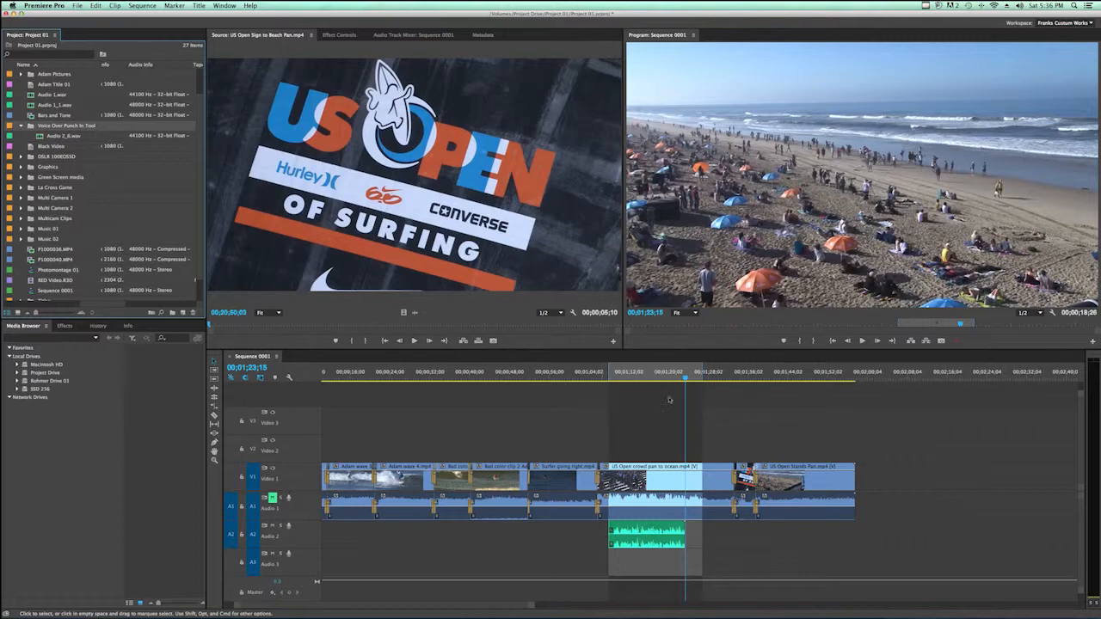
left_click_drag(687, 383, 646, 381)
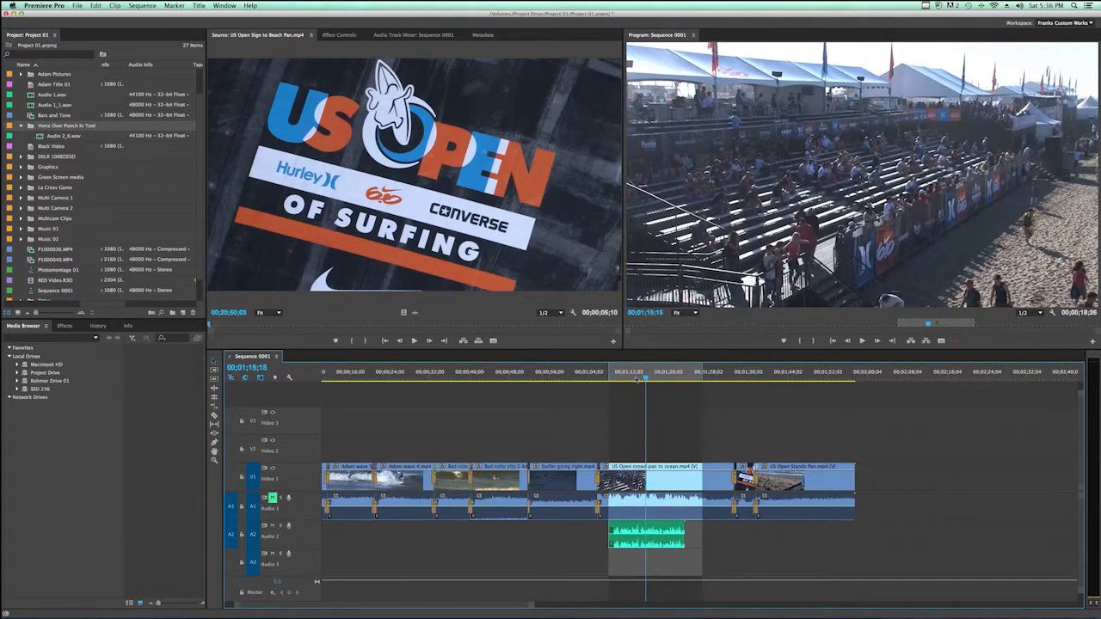
left_click_drag(645, 379, 615, 379)
left_click(864, 341)
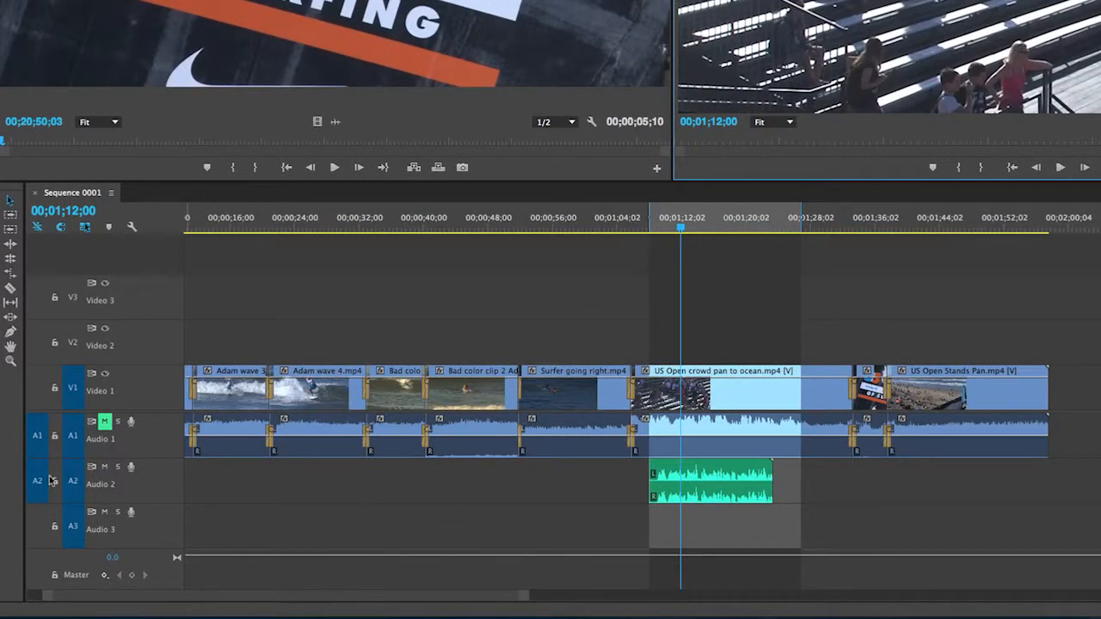
right_click(148, 470)
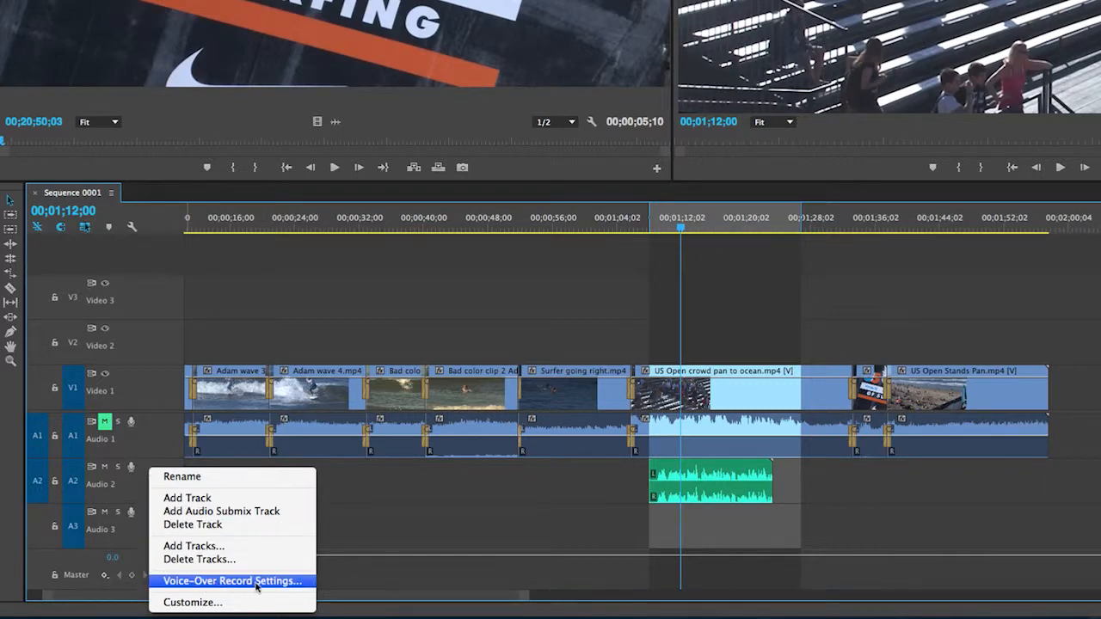
left_click(292, 582)
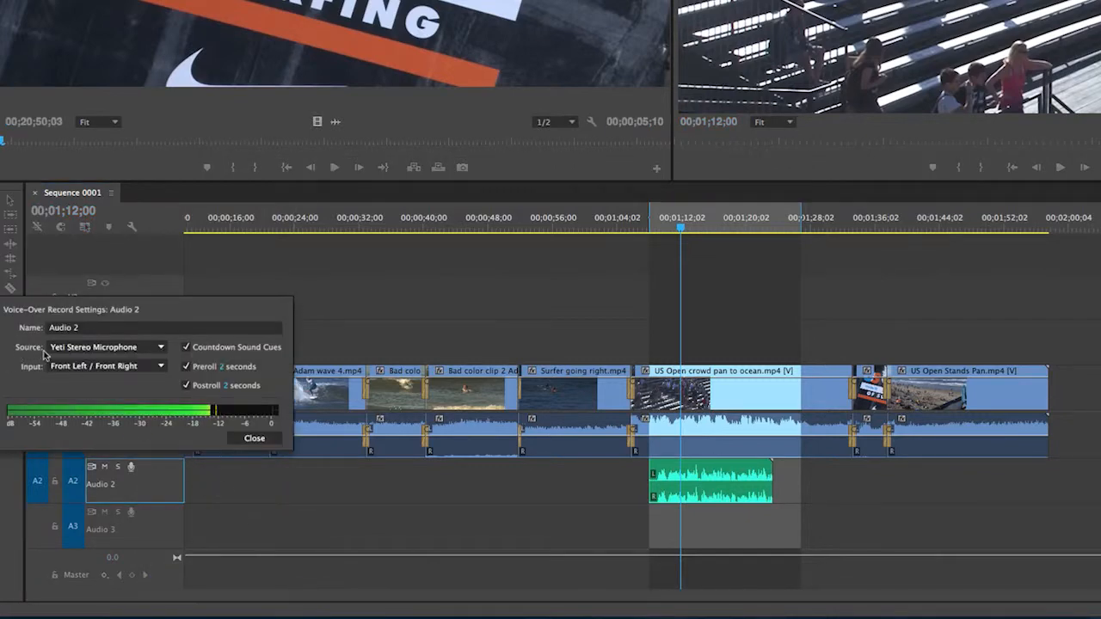
left_click(161, 348)
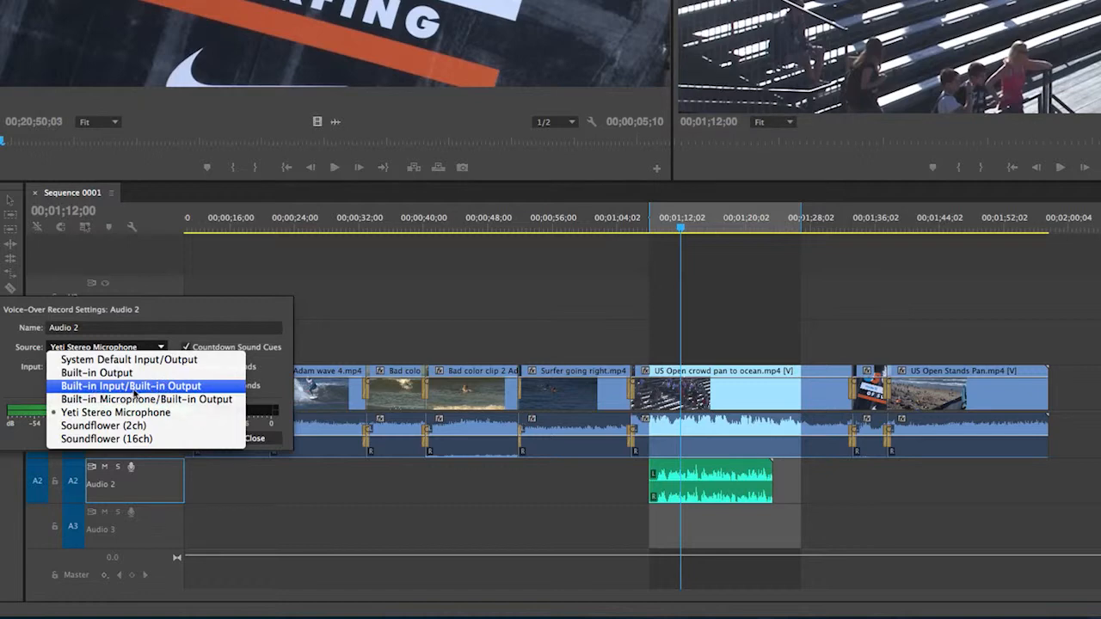
left_click(204, 392)
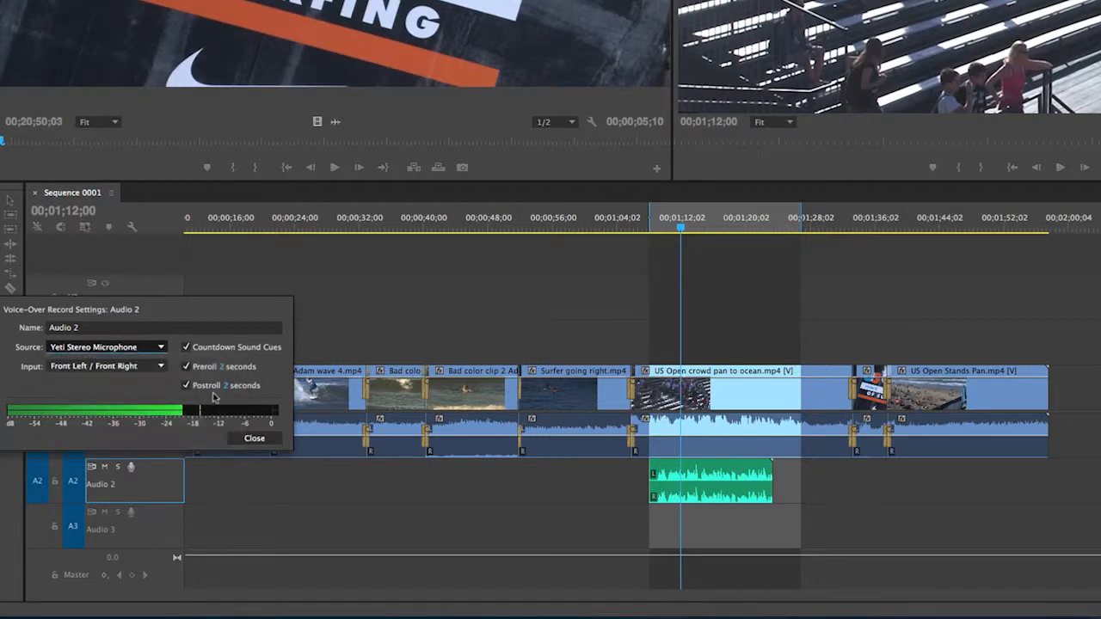
left_click(256, 440)
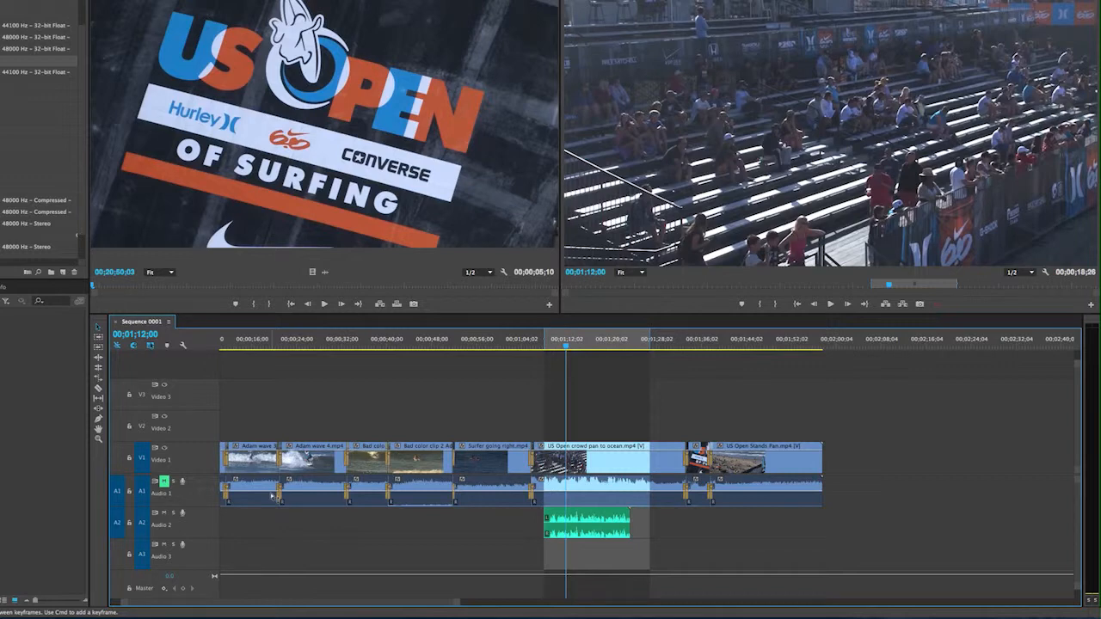
left_click(568, 345)
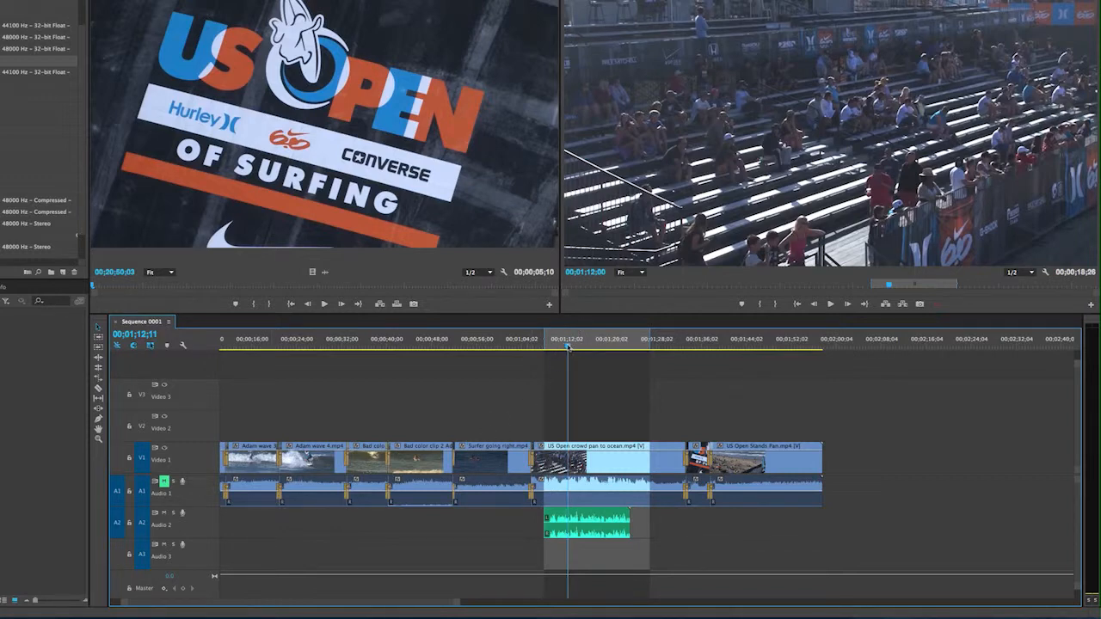
left_click_drag(568, 344, 551, 345)
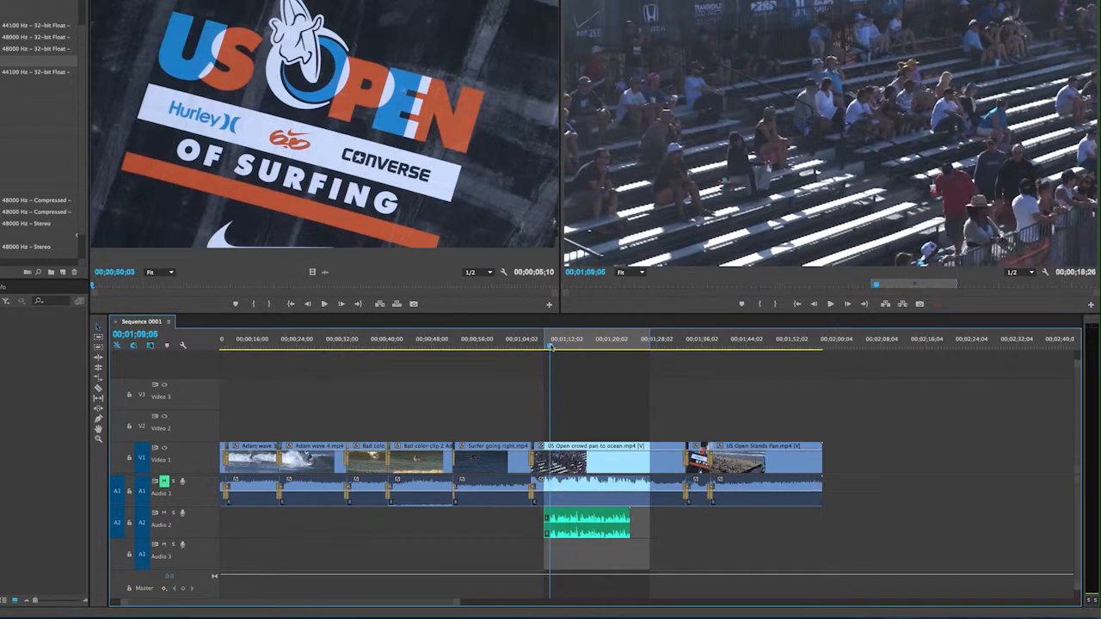
left_click(832, 305)
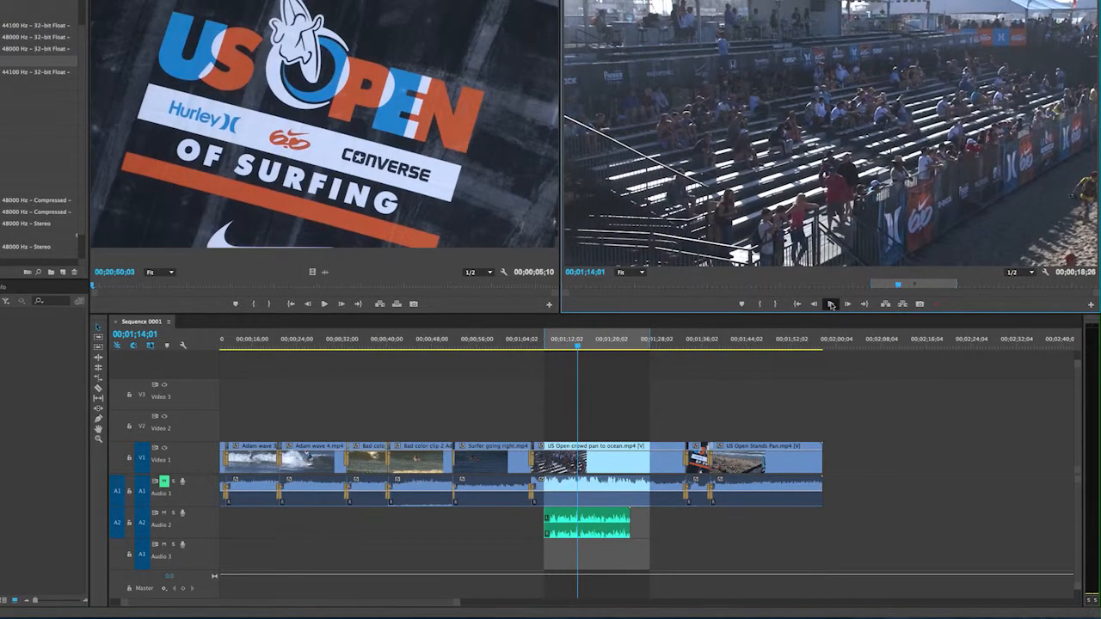
left_click(600, 520)
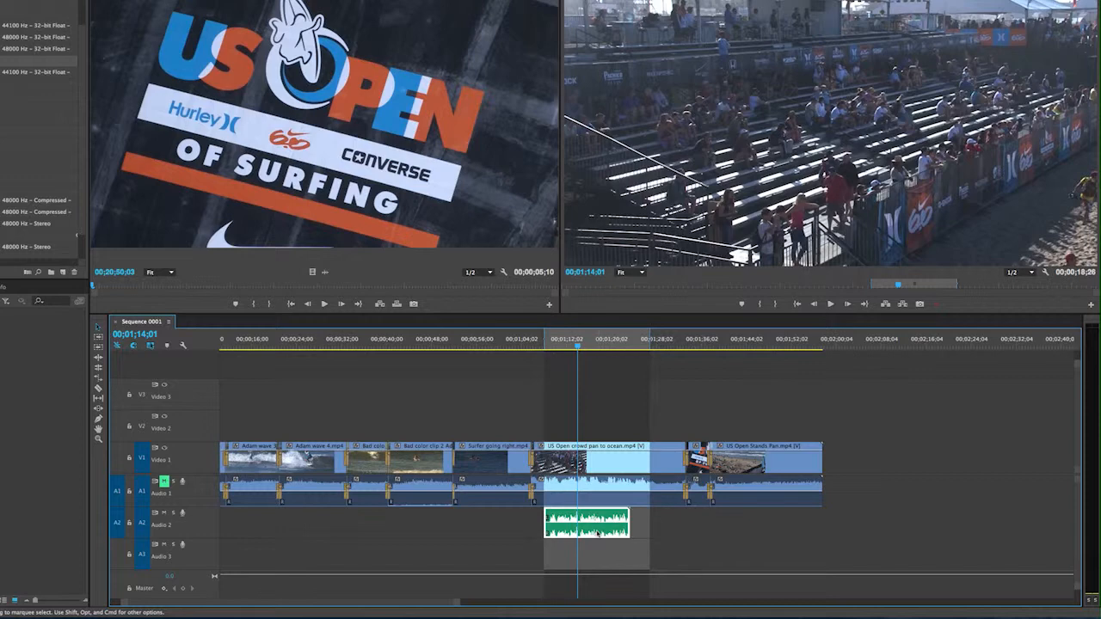
Delete the voice-over clip from Audio 2 and move the playhead back to 00;01;10;01
key("BackSpace")
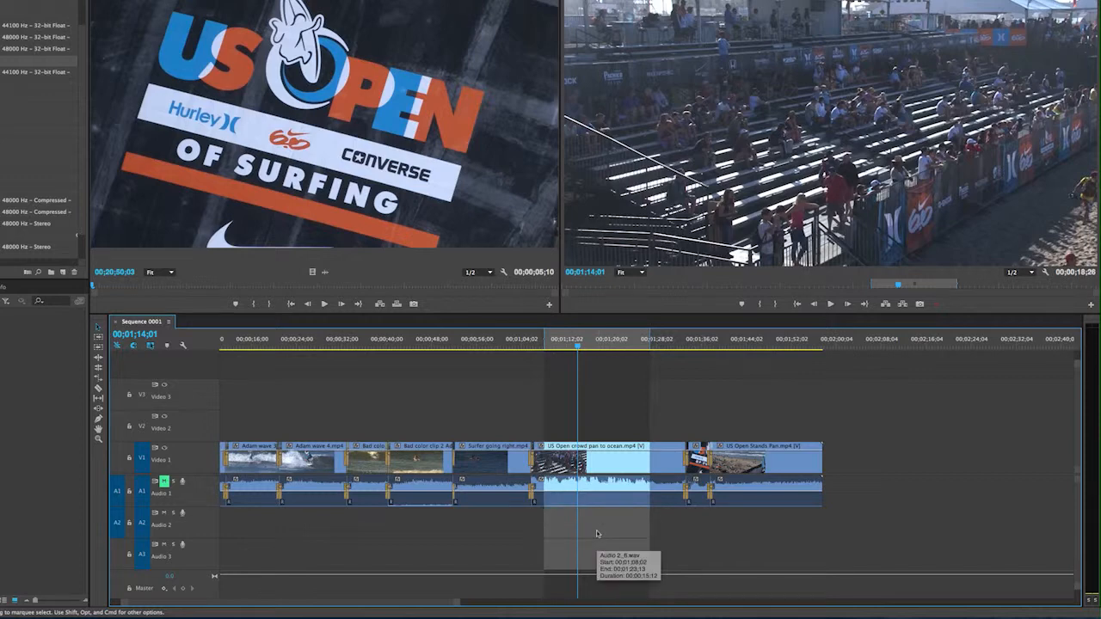
left_click_drag(565, 344, 555, 338)
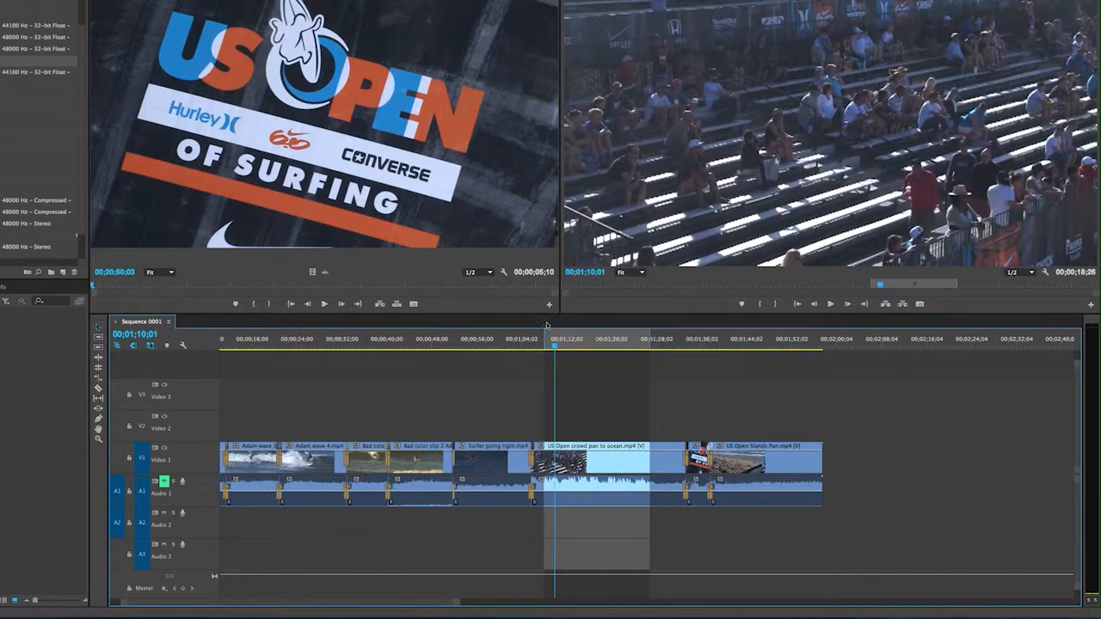